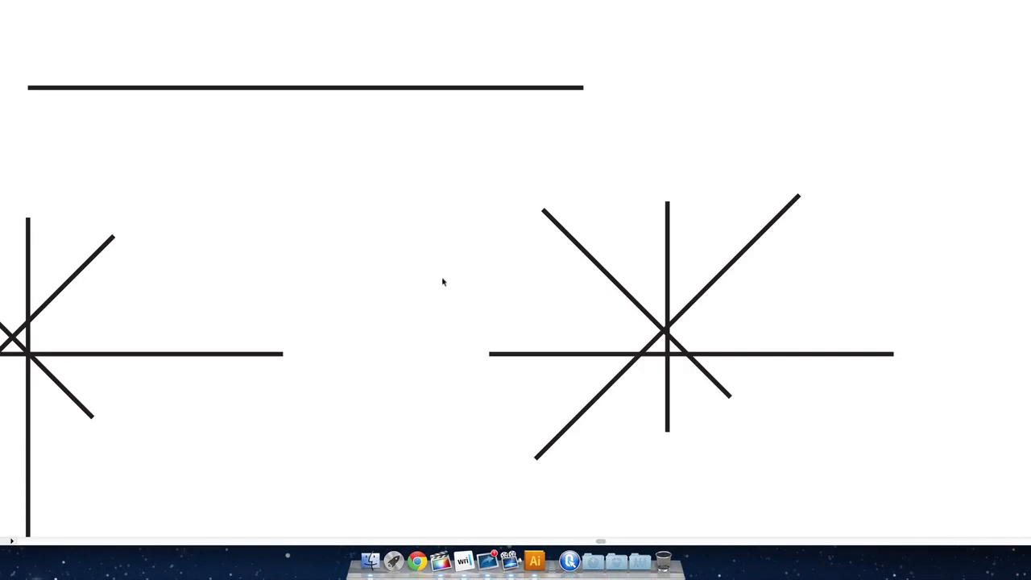
- Separate the crossed lines by moving the horizontal, descending diagonal and vertical ones away from the ascending diagonal until none of the four cross
{"action": "scroll", "coordinate": [443, 282], "scroll_direction": "down", "scroll_amount": 5}
{"action": "scroll", "coordinate": [443, 282], "scroll_direction": "right", "scroll_amount": 5}
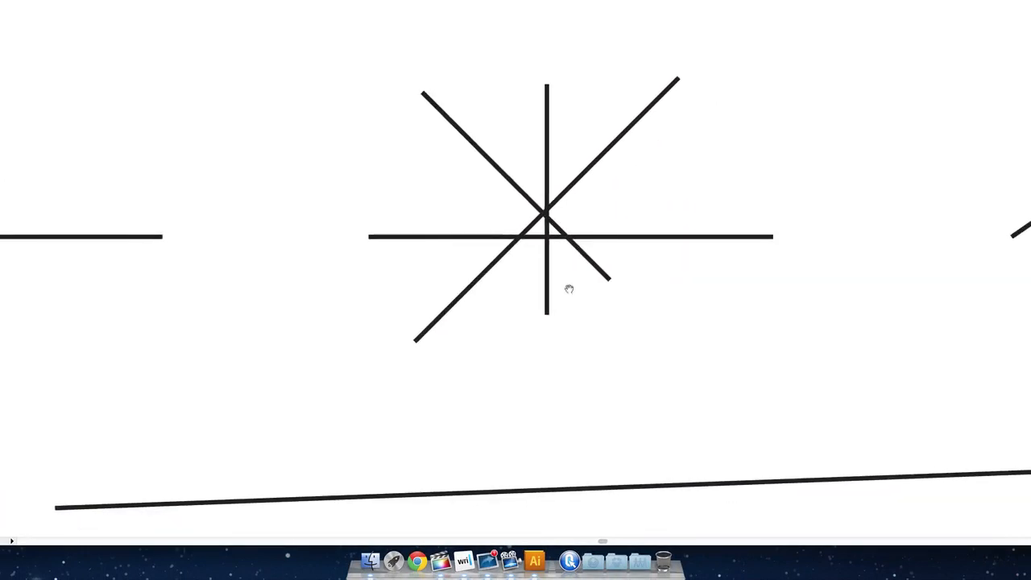
{"action": "left_click", "coordinate": [657, 238]}
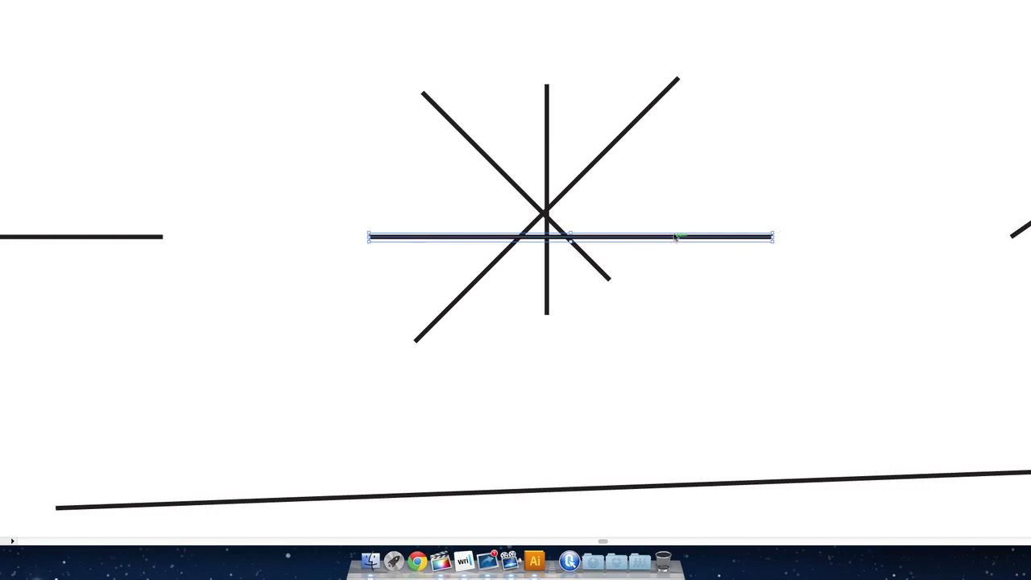
{"action": "left_click_drag", "start_coordinate": [675, 239], "coordinate": [475, 68]}
{"action": "left_click_drag", "start_coordinate": [473, 141], "coordinate": [288, 20]}
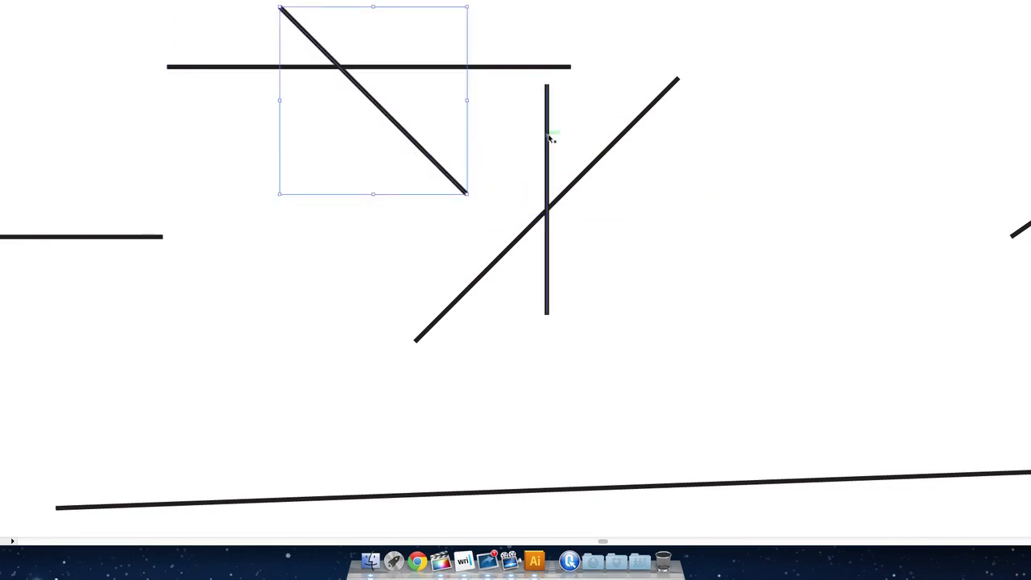
{"action": "left_click_drag", "start_coordinate": [550, 138], "coordinate": [330, 32]}
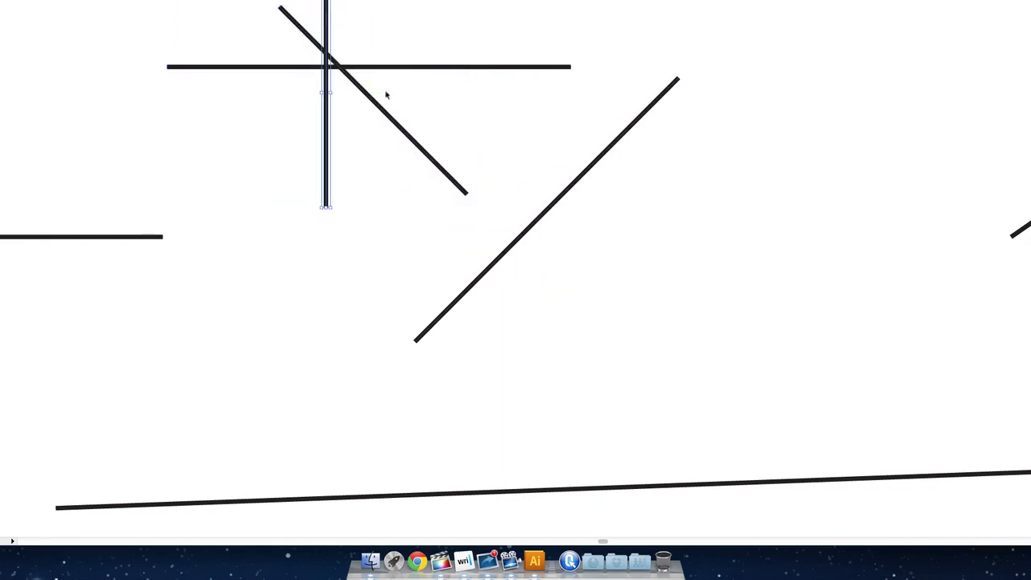
{"action": "left_click", "coordinate": [367, 150]}
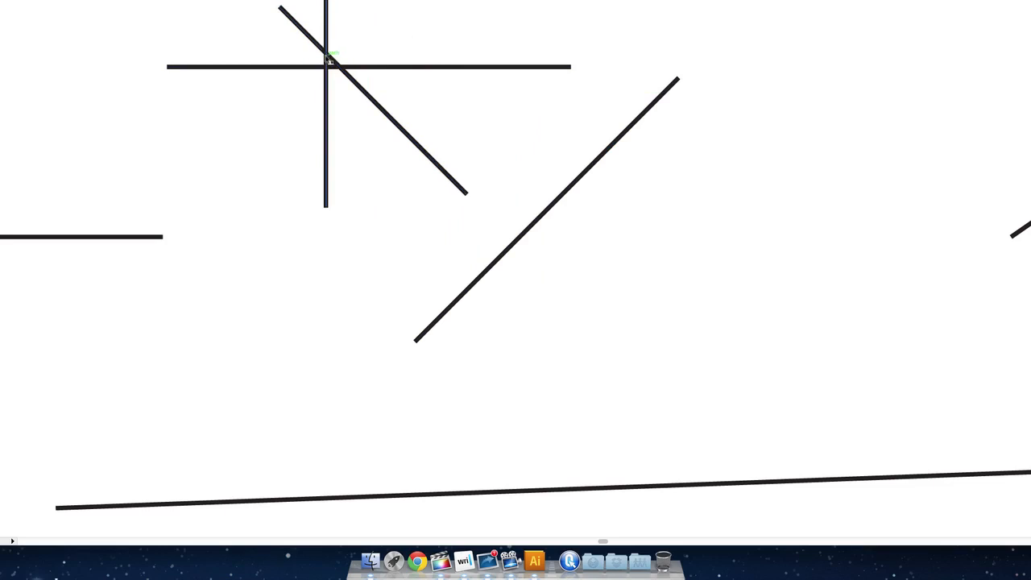
{"action": "left_click_drag", "start_coordinate": [327, 76], "coordinate": [311, 292]}
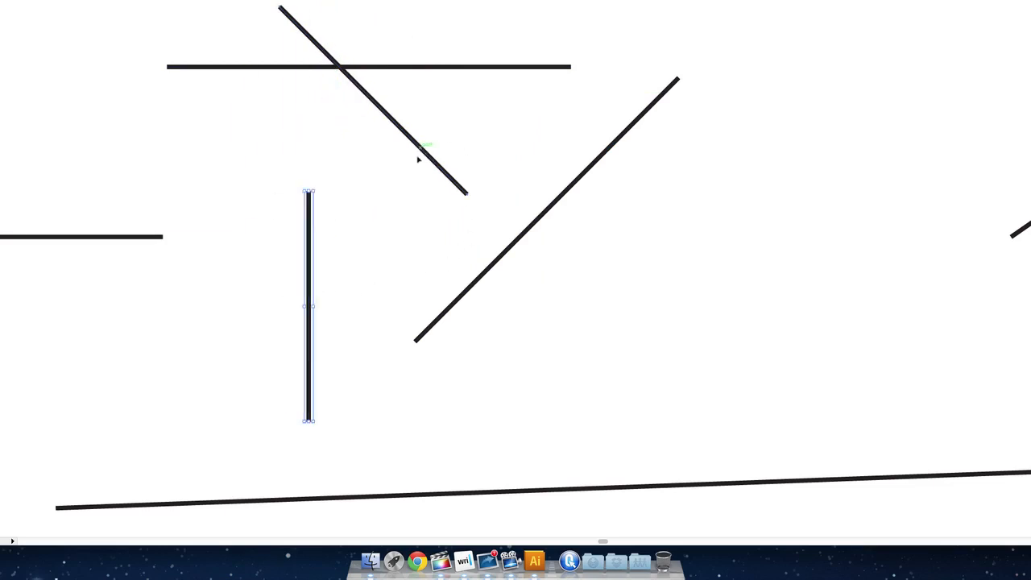
{"action": "left_click_drag", "start_coordinate": [418, 159], "coordinate": [396, 239]}
{"action": "left_click", "coordinate": [578, 233]}
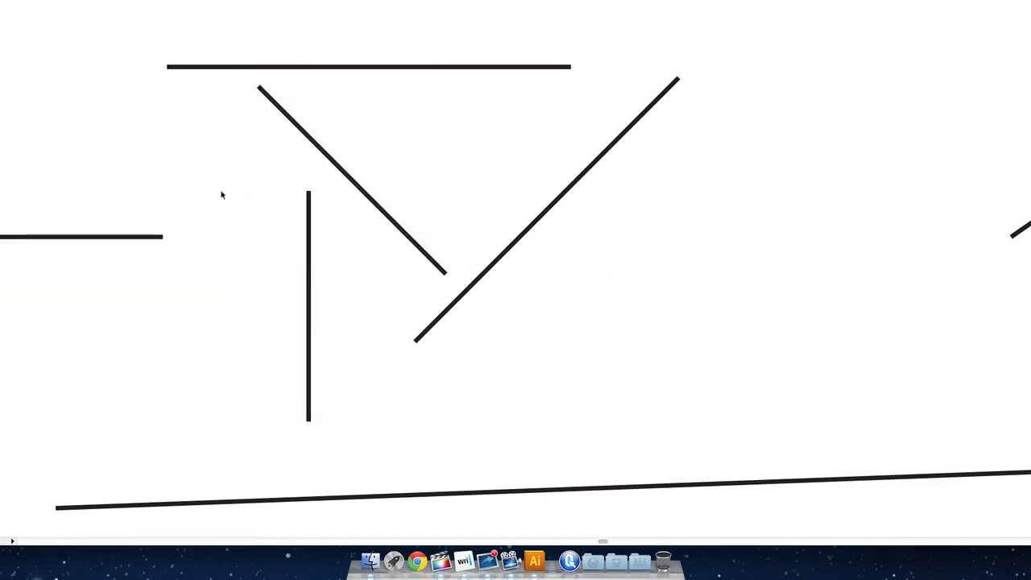
- Isolate the long horizontal line in the neighbouring crossed group, the one with the long vertical line
{"action": "left_click_drag", "start_coordinate": [99, 184], "coordinate": [520, 113]}
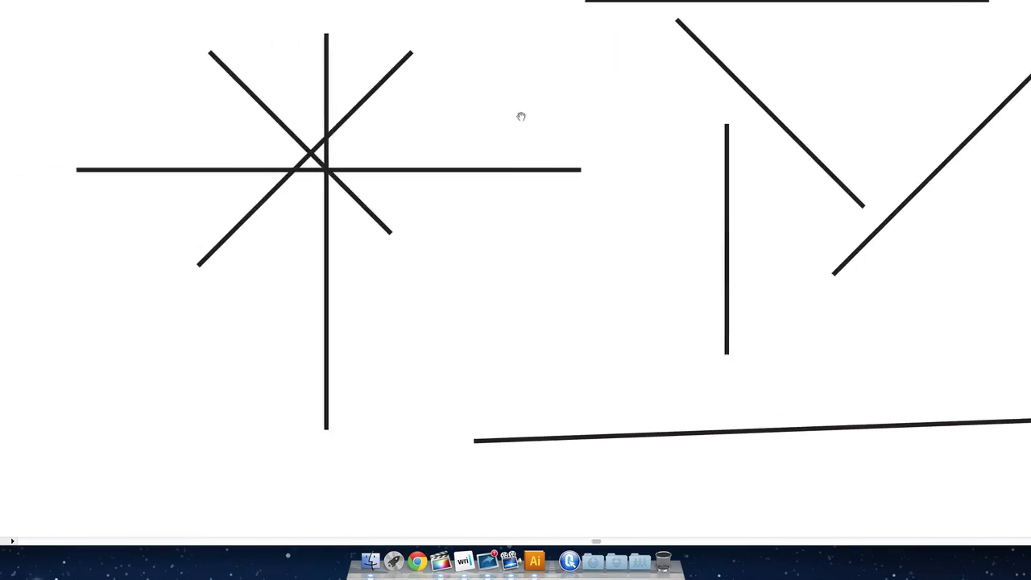
{"action": "key", "text": "super+plus"}
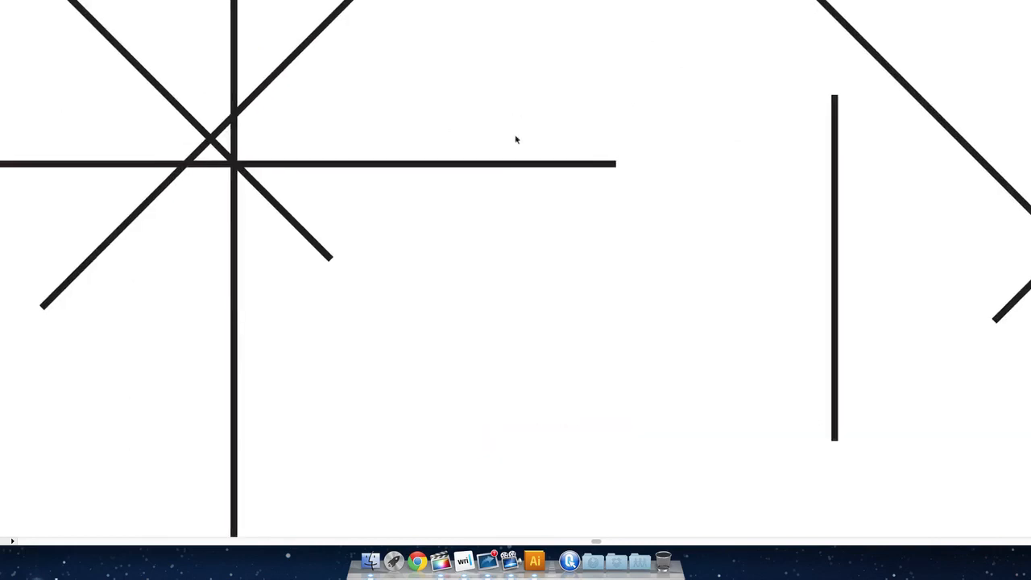
{"action": "left_click", "coordinate": [508, 165]}
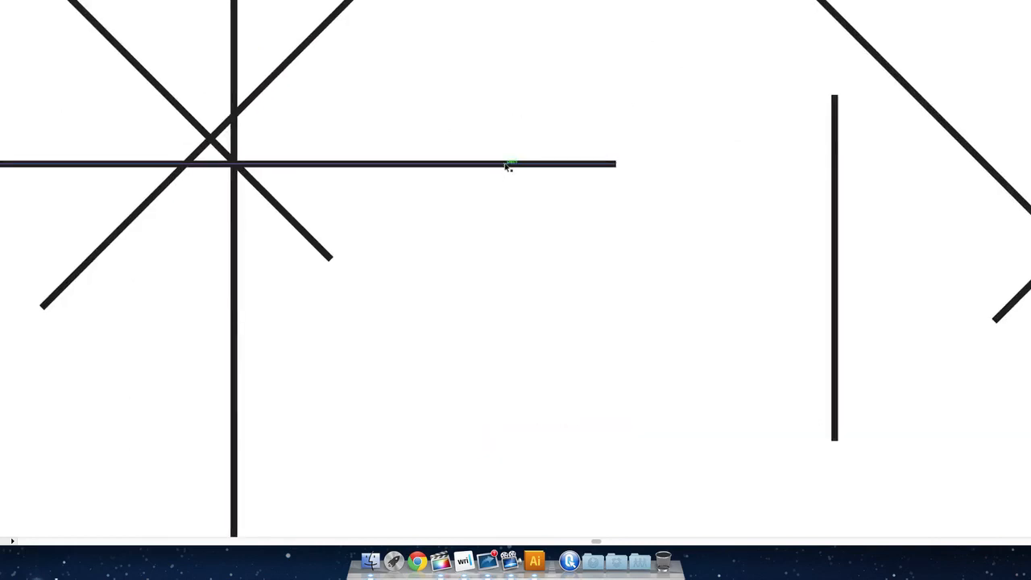
{"action": "left_click", "coordinate": [508, 165]}
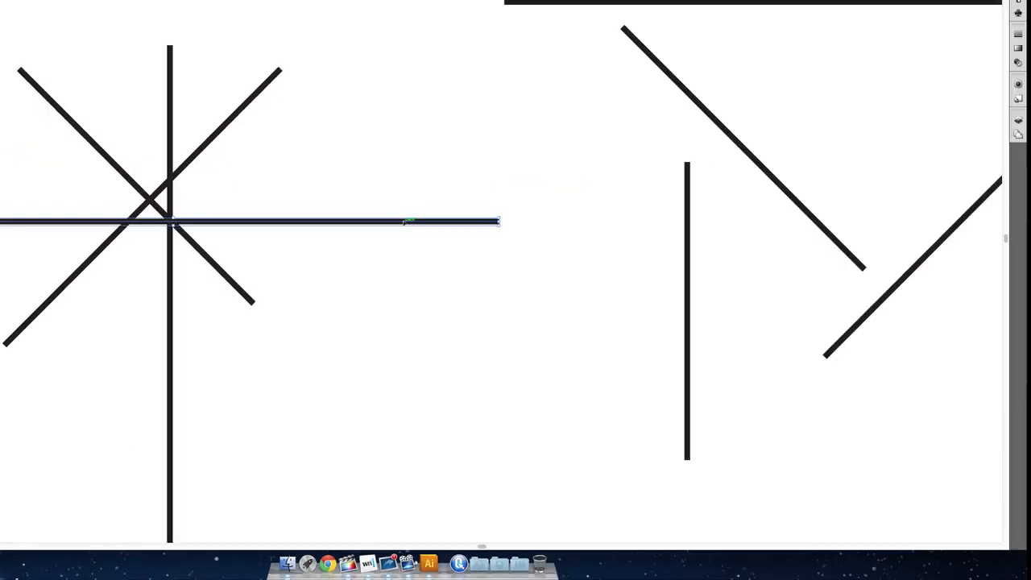
{"action": "scroll", "coordinate": [405, 222], "scroll_direction": "down", "scroll_amount": 1}
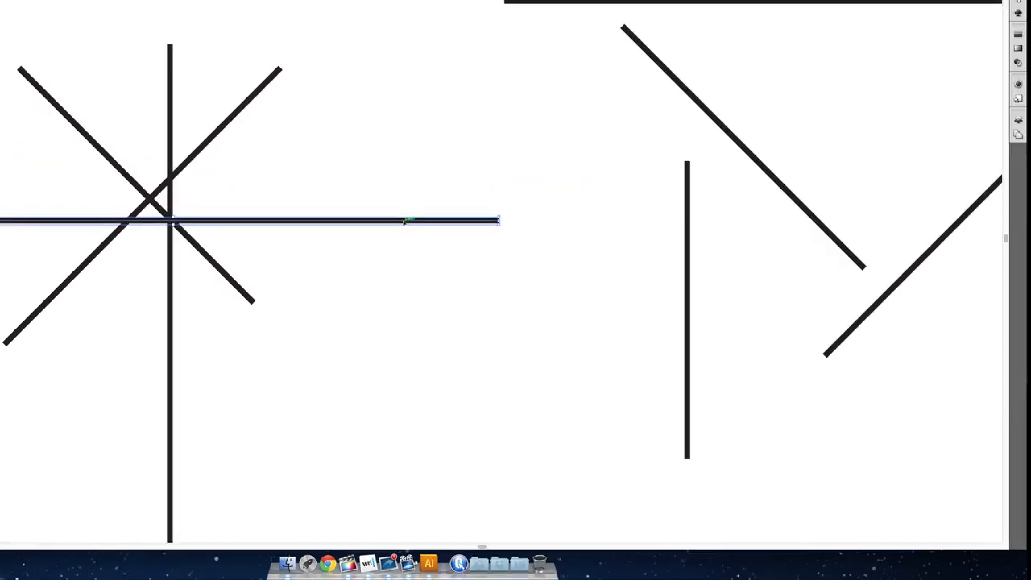
{"action": "double_click", "coordinate": [404, 220]}
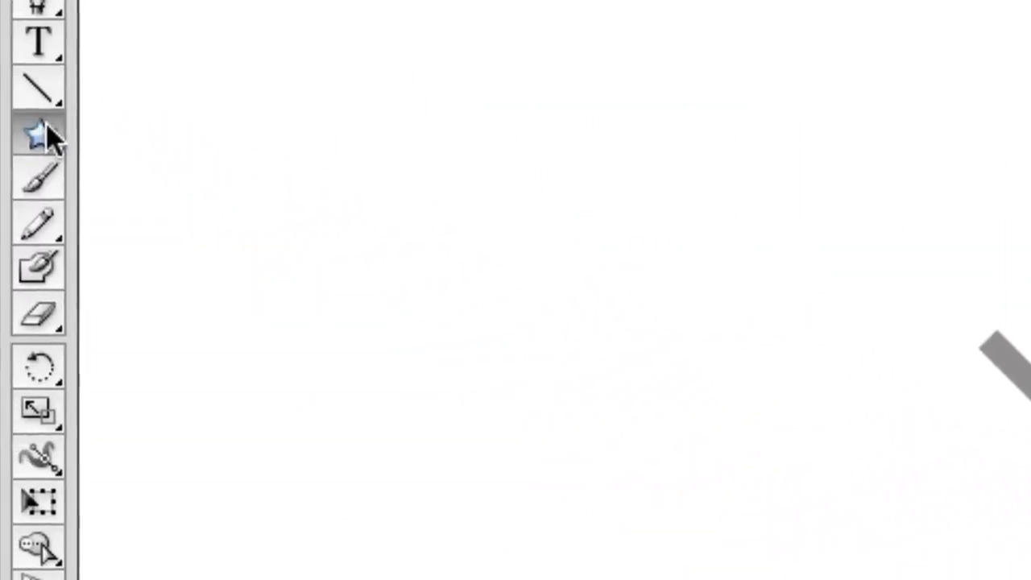
- Draw a small tilted five-pointed star beside the crossed lines with the Star tool and leave isolation mode
{"action": "left_click_drag", "start_coordinate": [48, 137], "coordinate": [248, 323]}
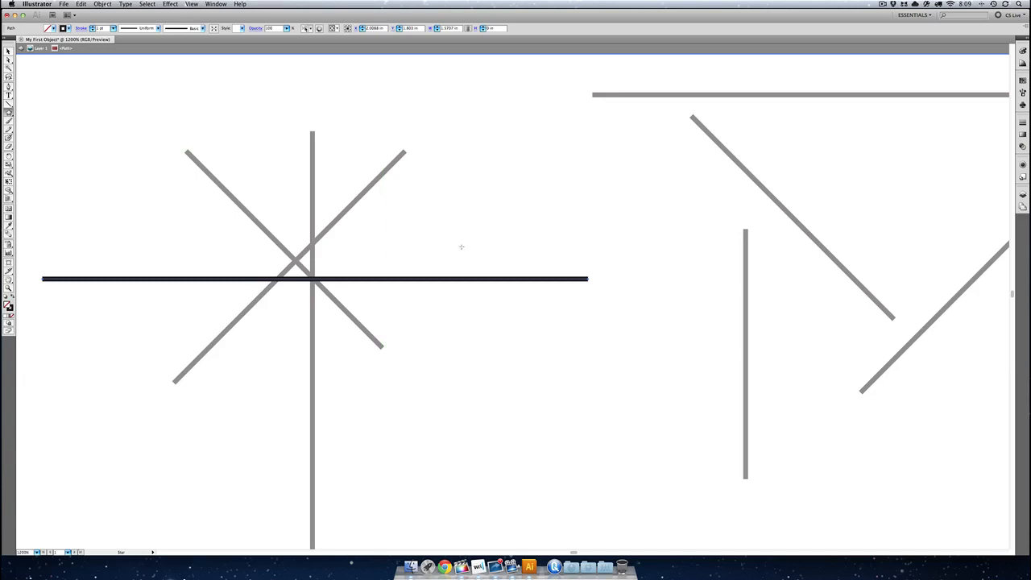
{"action": "left_click_drag", "start_coordinate": [442, 173], "coordinate": [466, 226]}
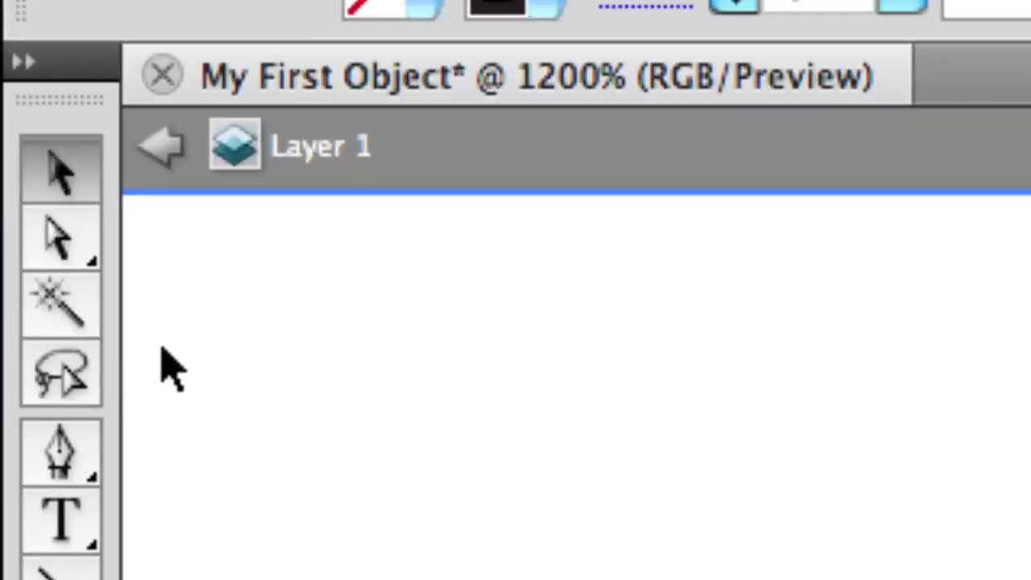
{"action": "left_click", "coordinate": [157, 161]}
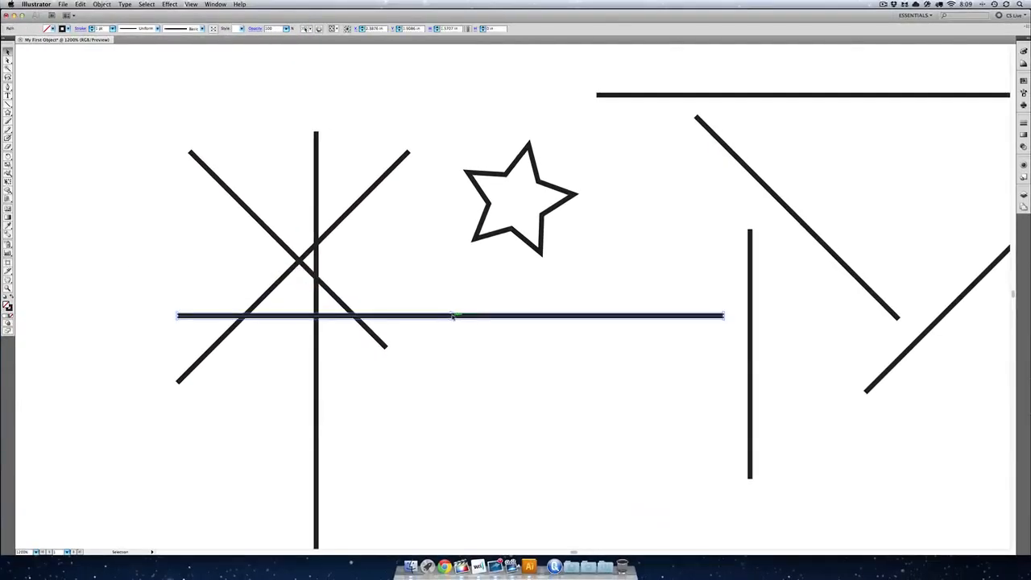
- Move the long horizontal line back up so it passes through the crossing of the vertical and descending diagonal lines, and deselect it
{"action": "left_click_drag", "start_coordinate": [453, 316], "coordinate": [351, 281]}
{"action": "left_click", "coordinate": [629, 234]}
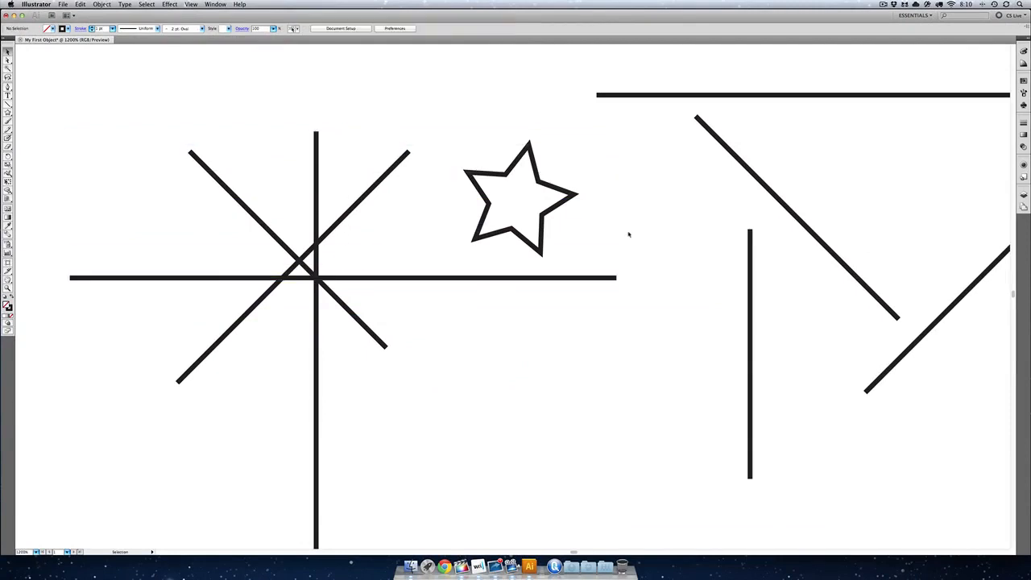
{"action": "key", "text": "super+minus"}
{"action": "key", "text": "super+minus"}
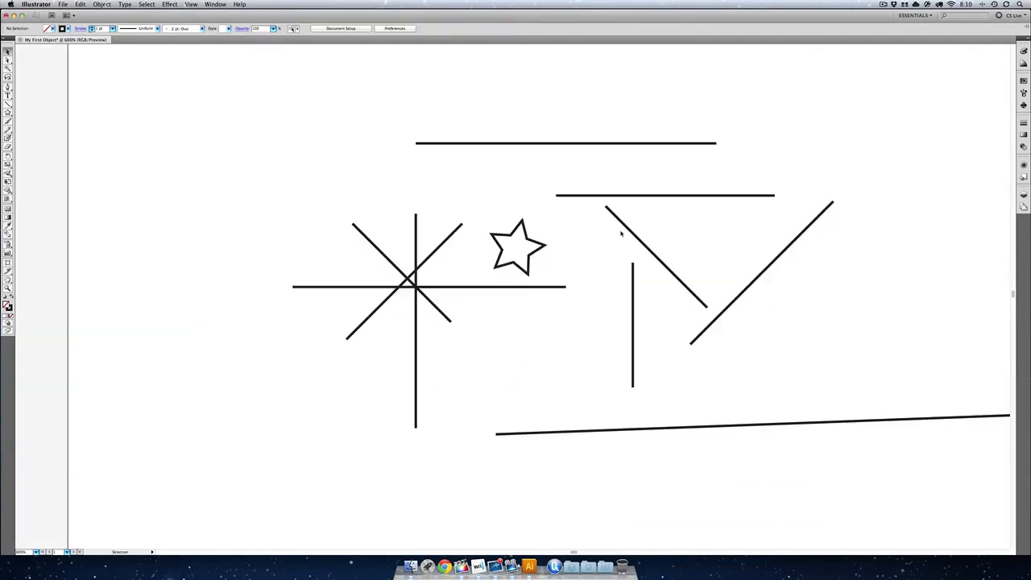
{"action": "left_click_drag", "start_coordinate": [567, 249], "coordinate": [405, 270]}
{"action": "left_click_drag", "start_coordinate": [461, 206], "coordinate": [542, 257]}
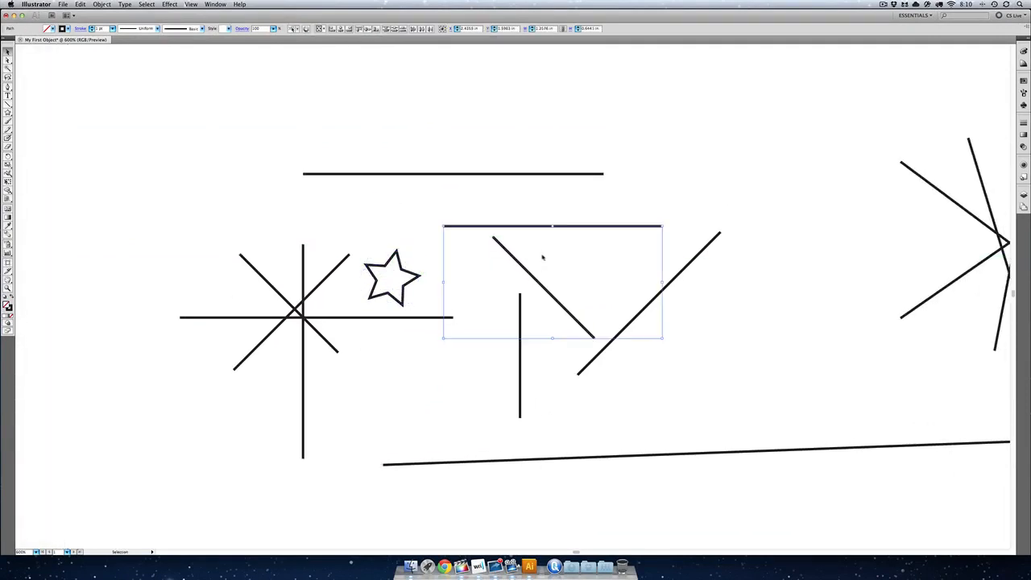
{"action": "left_click", "coordinate": [555, 257]}
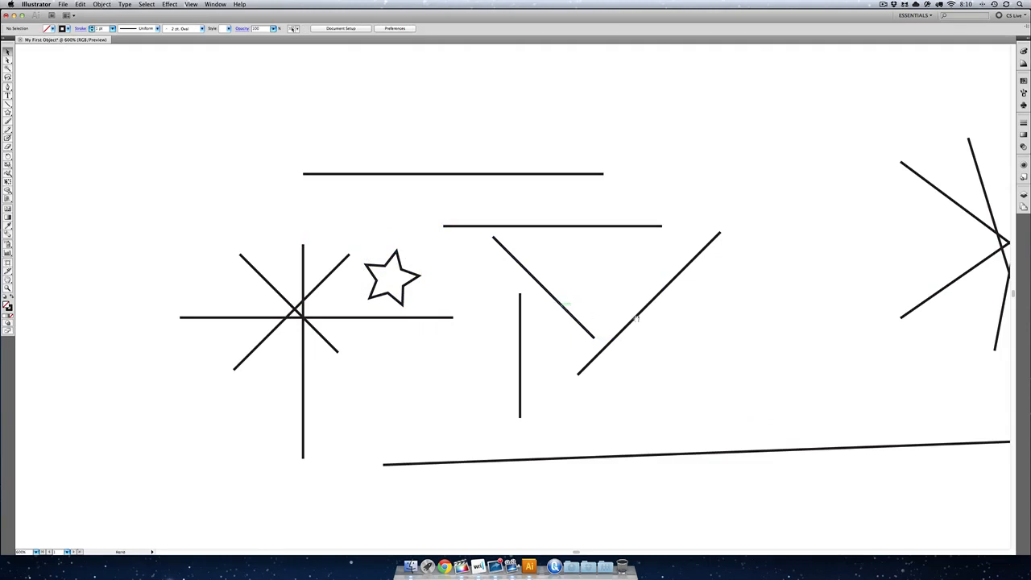
{"action": "left_click_drag", "start_coordinate": [633, 322], "coordinate": [463, 268]}
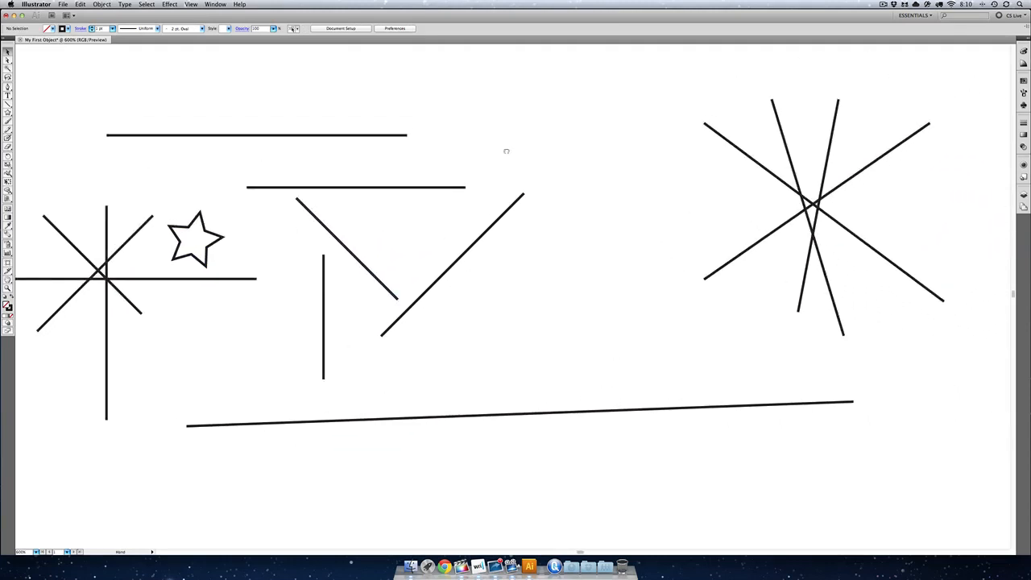
{"action": "left_click_drag", "start_coordinate": [507, 150], "coordinate": [522, 187]}
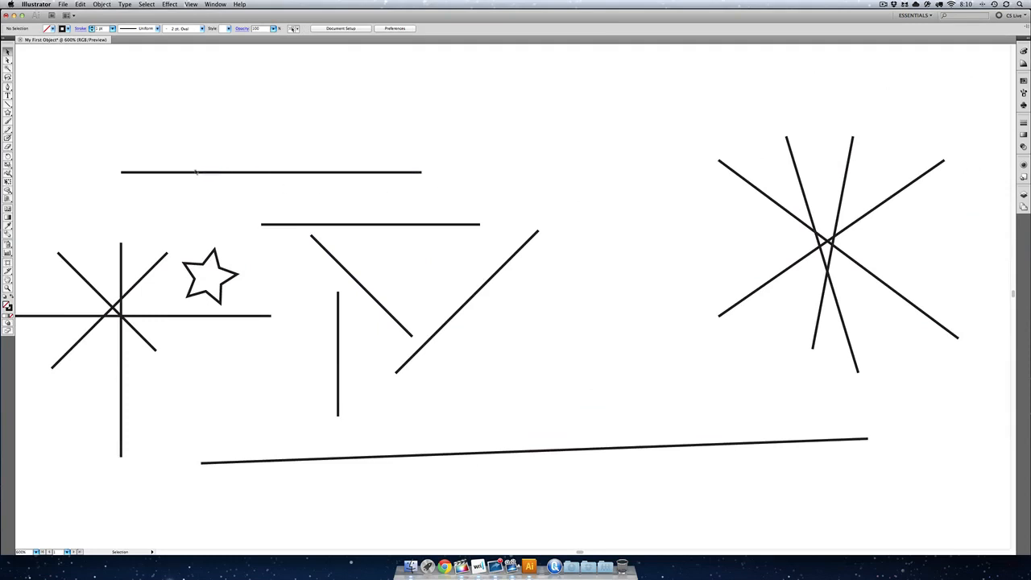
- Draw a rounded rectangle about 0.7 by 0.5 in overlapping the start of the uppermost horizontal line
{"action": "left_click_drag", "start_coordinate": [123, 121], "coordinate": [212, 127]}
{"action": "left_click_drag", "start_coordinate": [8, 112], "coordinate": [36, 126]}
{"action": "mouse_move", "coordinate": [158, 86]}
{"action": "left_mouse_down"}
{"action": "mouse_move", "coordinate": [202, 115]}
{"action": "mouse_move", "coordinate": [484, 200]}
{"action": "mouse_move", "coordinate": [284, 187]}
{"action": "mouse_move", "coordinate": [278, 174]}
{"action": "left_mouse_up"}
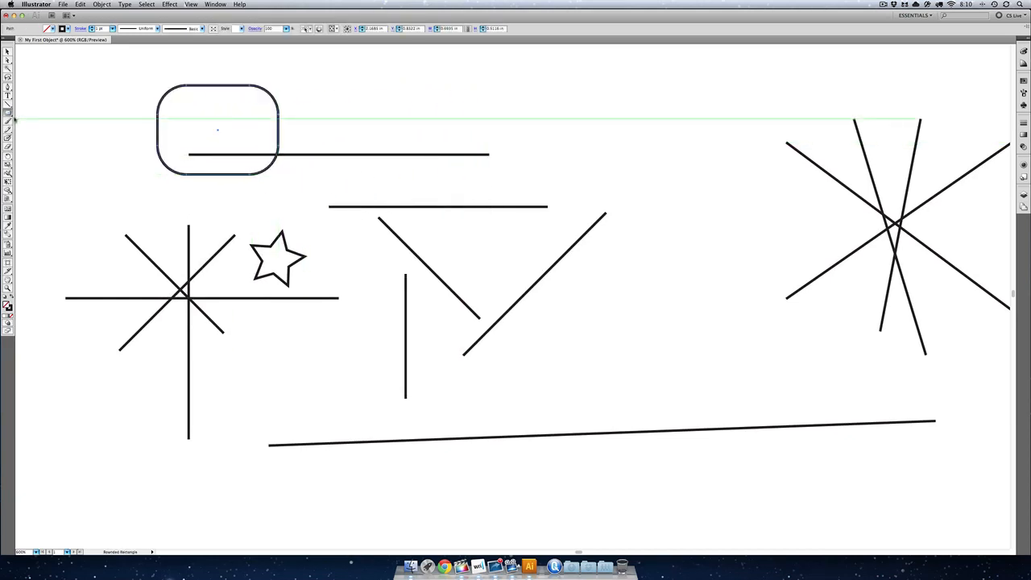
- Paint a looping wavy stroke beside the rounded rectangle with the Paintbrush, and draw a jagged freehand line below it with the Pencil tool
{"action": "left_click", "coordinate": [8, 121]}
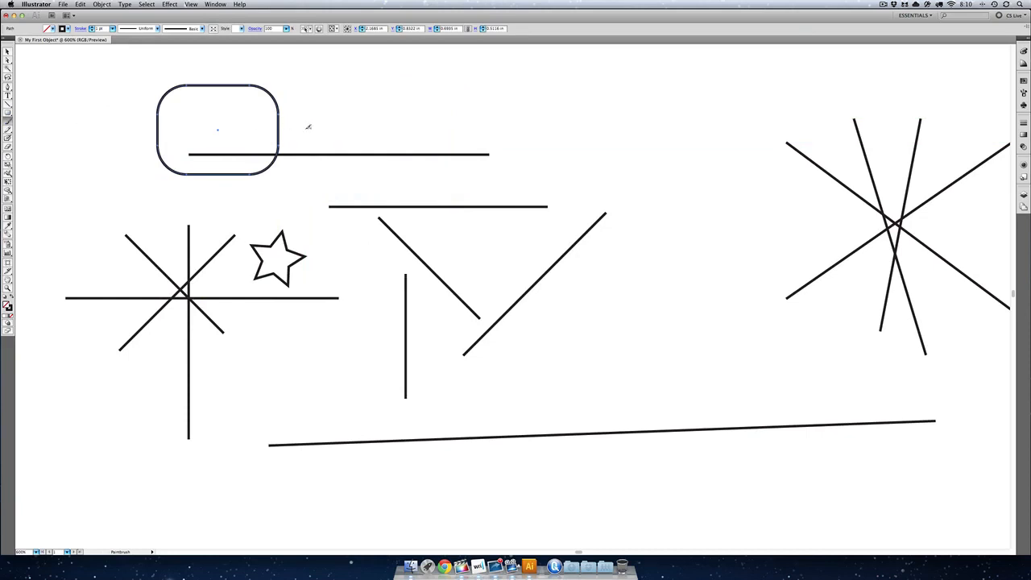
{"action": "mouse_move", "coordinate": [307, 127]}
{"action": "left_mouse_down"}
{"action": "mouse_move", "coordinate": [405, 90]}
{"action": "mouse_move", "coordinate": [477, 134]}
{"action": "mouse_move", "coordinate": [630, 80]}
{"action": "mouse_move", "coordinate": [660, 131]}
{"action": "mouse_move", "coordinate": [741, 84]}
{"action": "mouse_move", "coordinate": [761, 139]}
{"action": "mouse_move", "coordinate": [805, 90]}
{"action": "mouse_move", "coordinate": [651, 160]}
{"action": "mouse_move", "coordinate": [716, 182]}
{"action": "mouse_move", "coordinate": [757, 215]}
{"action": "mouse_move", "coordinate": [741, 246]}
{"action": "left_mouse_up"}
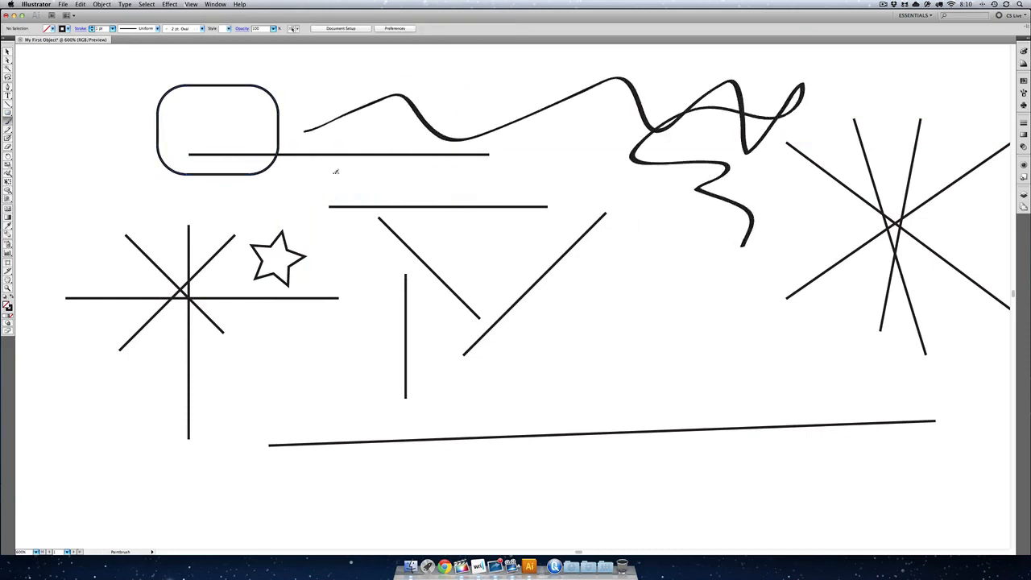
{"action": "left_click", "coordinate": [8, 130]}
{"action": "mouse_move", "coordinate": [574, 172]}
{"action": "left_mouse_down"}
{"action": "mouse_move", "coordinate": [603, 198]}
{"action": "mouse_move", "coordinate": [666, 191]}
{"action": "mouse_move", "coordinate": [655, 208]}
{"action": "mouse_move", "coordinate": [685, 216]}
{"action": "mouse_move", "coordinate": [672, 235]}
{"action": "mouse_move", "coordinate": [679, 261]}
{"action": "left_mouse_up"}
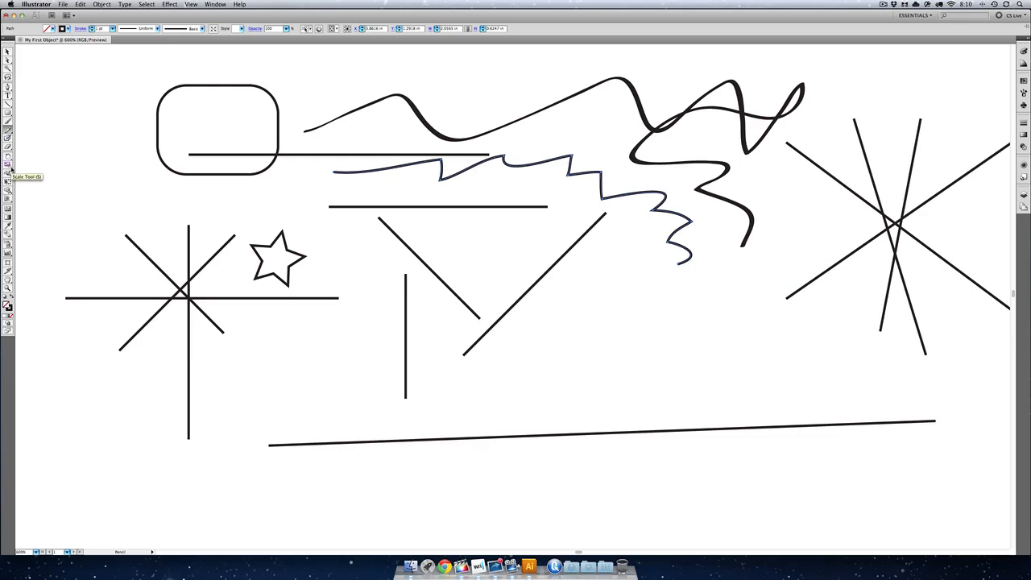
- Add the point text "Object" beside the rounded rectangle, replacing the random trial letters, and finish text editing
{"action": "left_click", "coordinate": [9, 95]}
{"action": "left_click", "coordinate": [70, 150]}
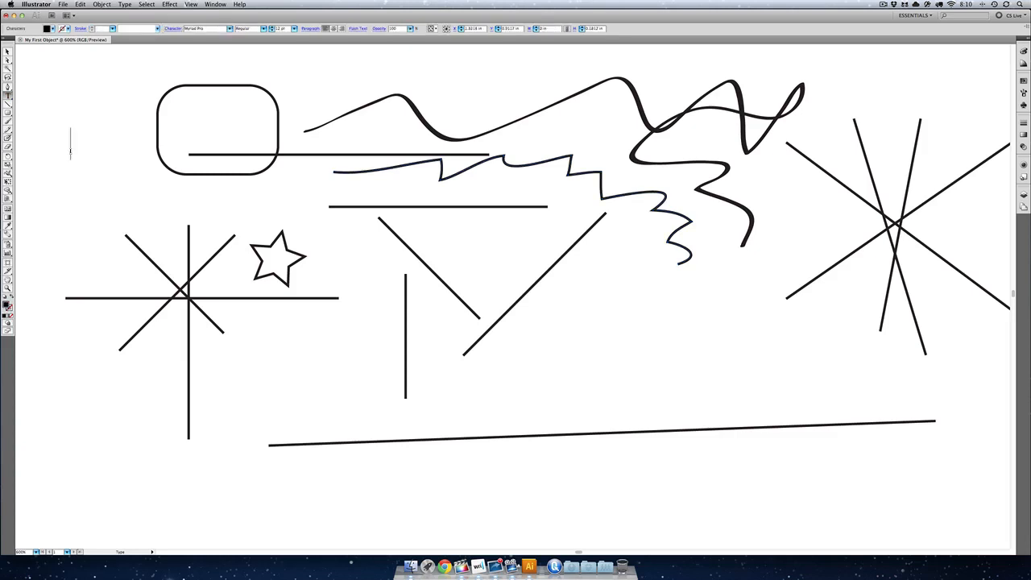
{"action": "type", "text": "oanksoknasd"}
{"action": "key", "text": "super+a"}
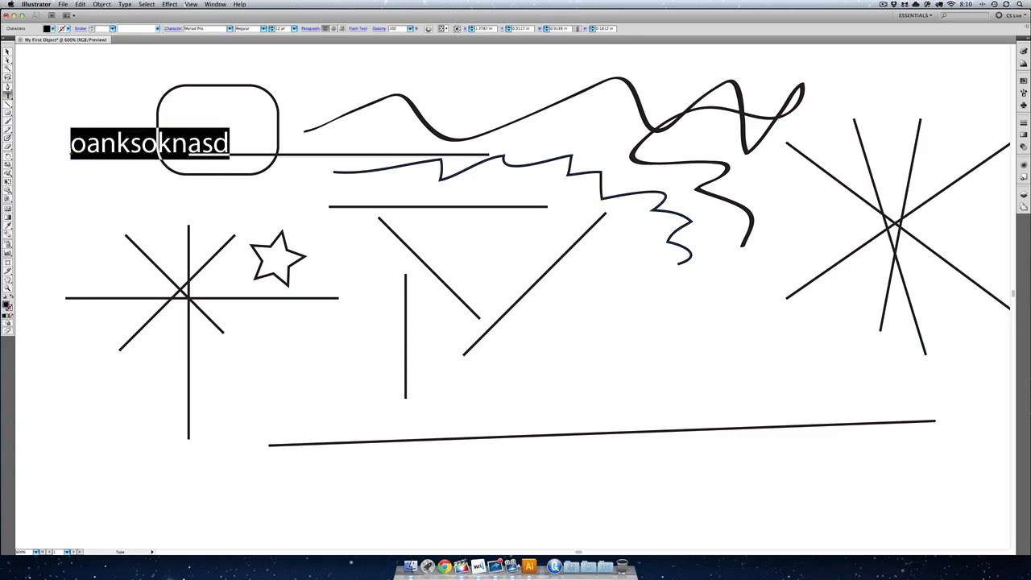
{"action": "type", "text": "Object"}
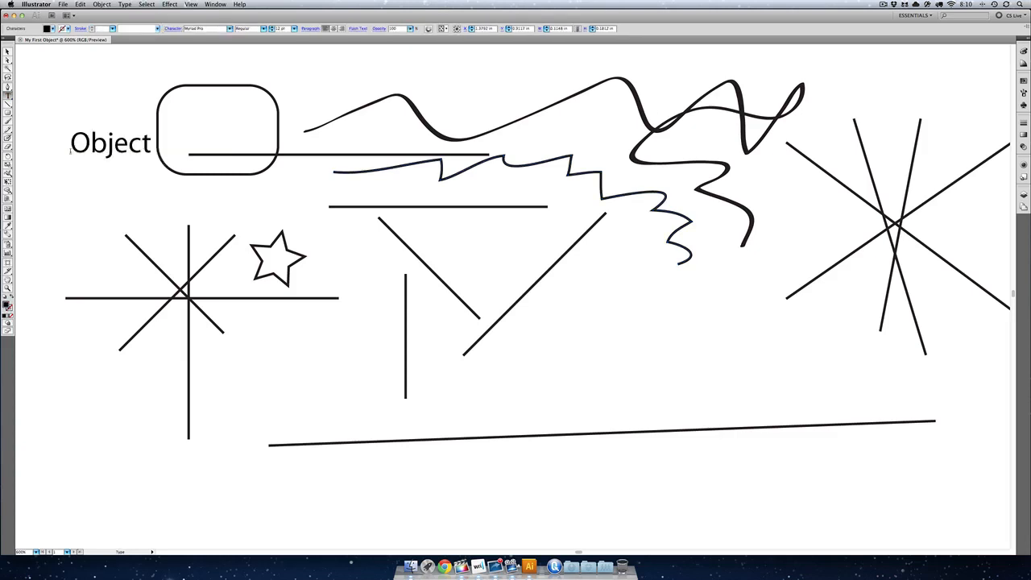
{"action": "key", "text": "Escape"}
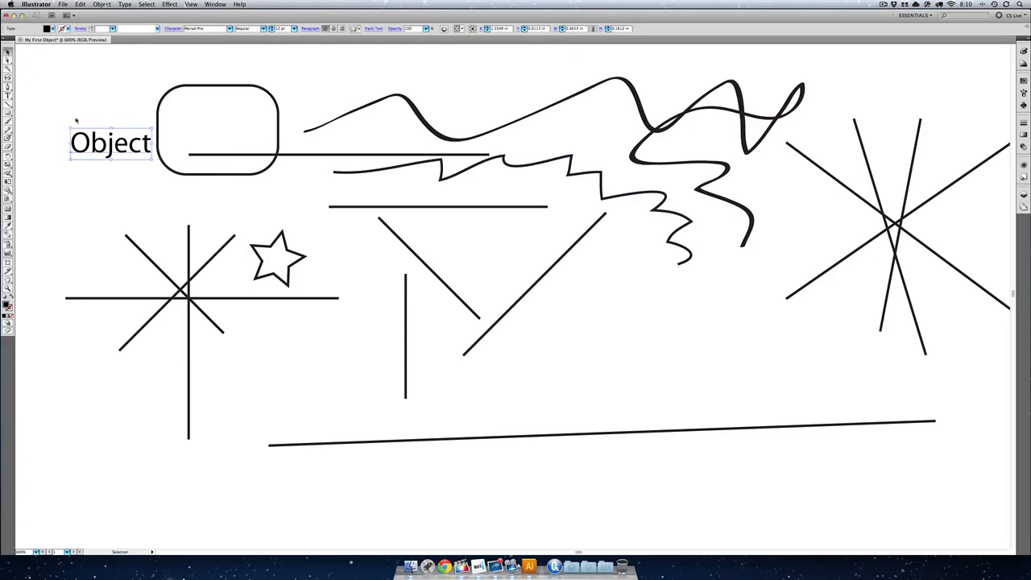
- Move the "Object" text up and outward, and lift the rounded rectangle clear of the horizontal line below it
{"action": "left_click_drag", "start_coordinate": [96, 146], "coordinate": [66, 112]}
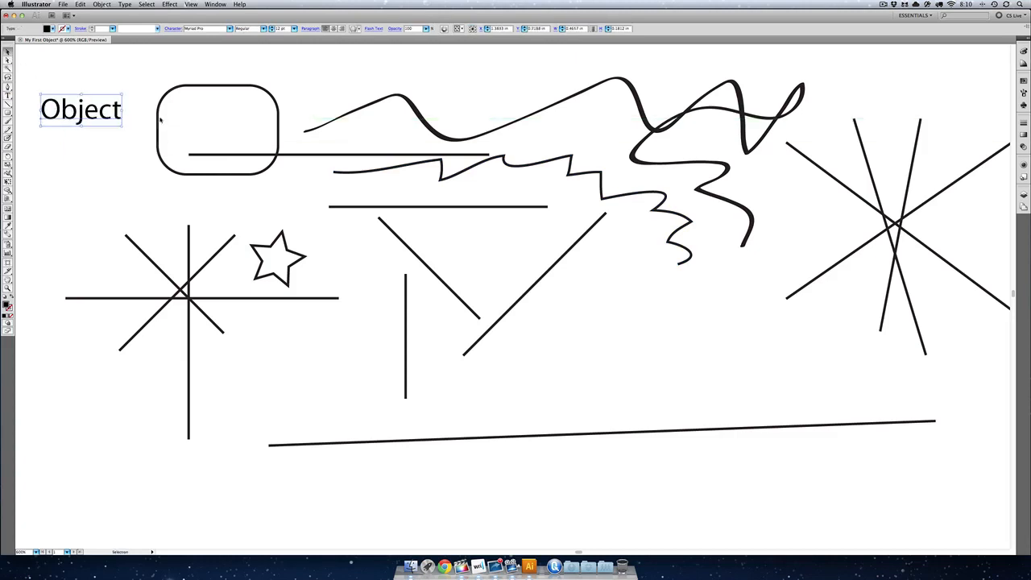
{"action": "left_click_drag", "start_coordinate": [159, 119], "coordinate": [148, 95]}
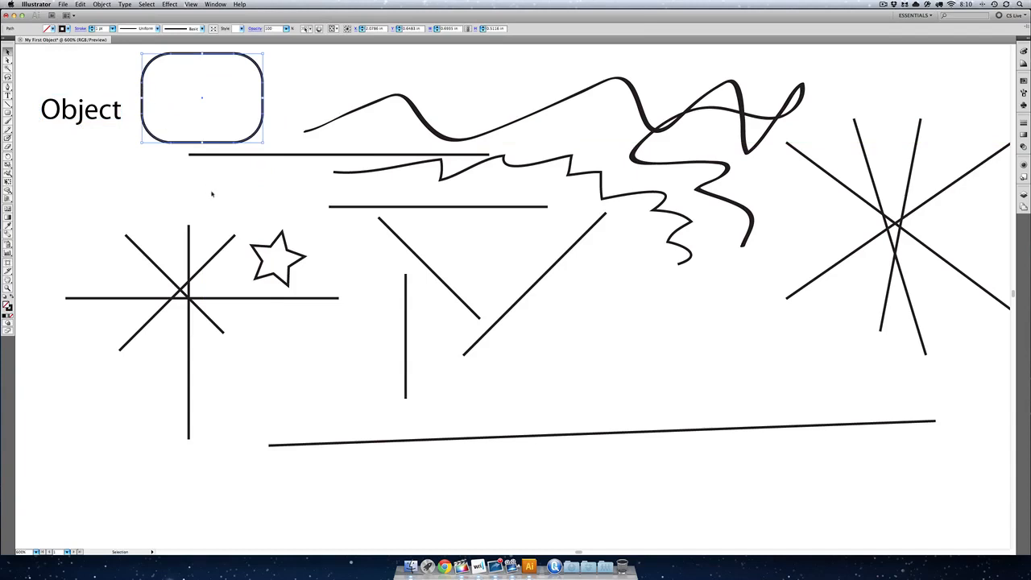
- Select the text, rounded rectangle, freehand strokes, star and lines together, leaving out the separate group of four crossed slanted lines
{"action": "key", "text": "super+minus"}
{"action": "key", "text": "super+minus"}
{"action": "key", "text": "super+minus"}
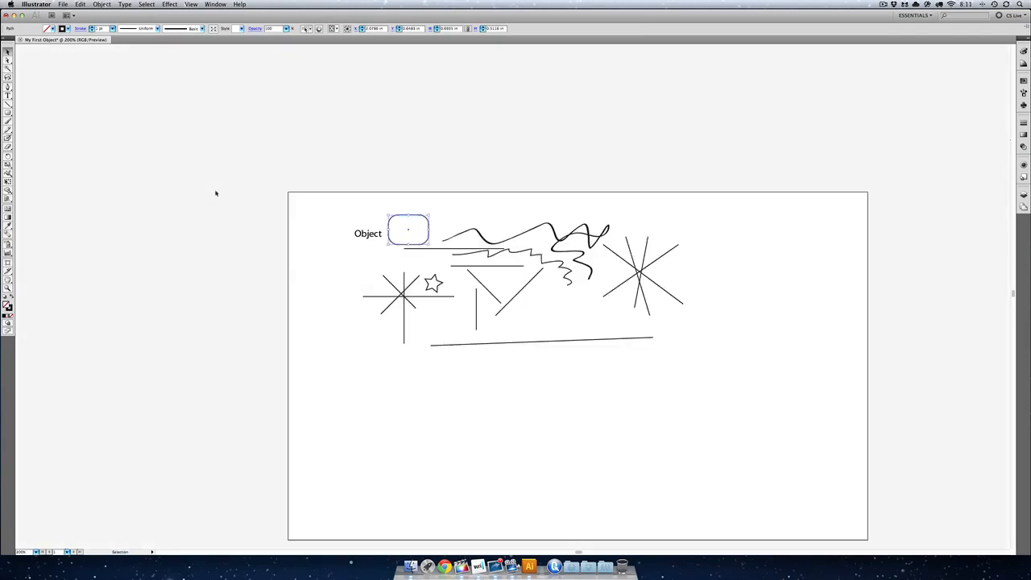
{"action": "scroll", "coordinate": [215, 193], "scroll_direction": "down", "scroll_amount": 3}
{"action": "scroll", "coordinate": [216, 193], "scroll_direction": "right", "scroll_amount": 3}
{"action": "left_click", "coordinate": [269, 167]}
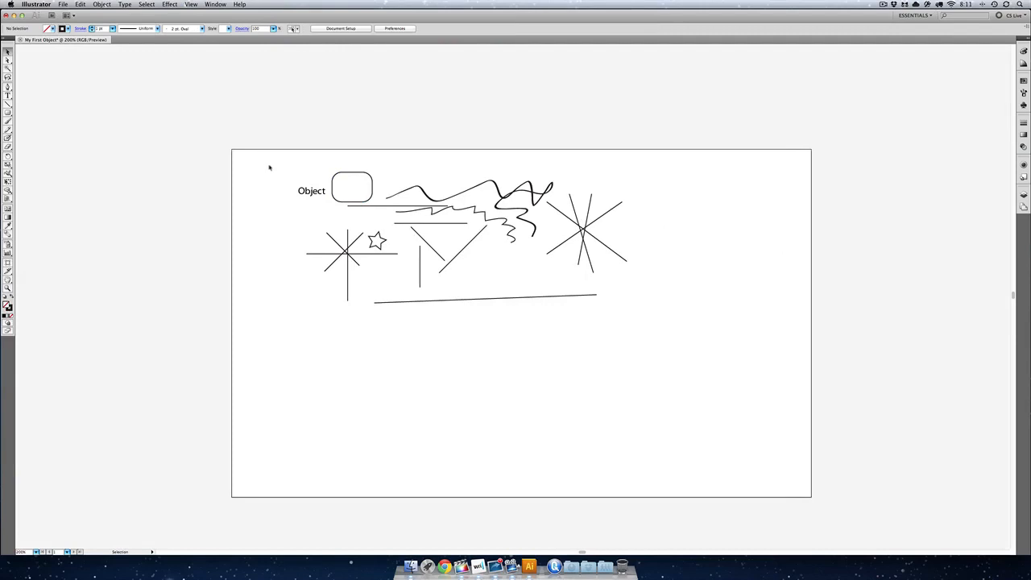
{"action": "scroll", "coordinate": [271, 166], "scroll_direction": "right", "scroll_amount": 1}
{"action": "left_click_drag", "start_coordinate": [272, 159], "coordinate": [532, 346]}
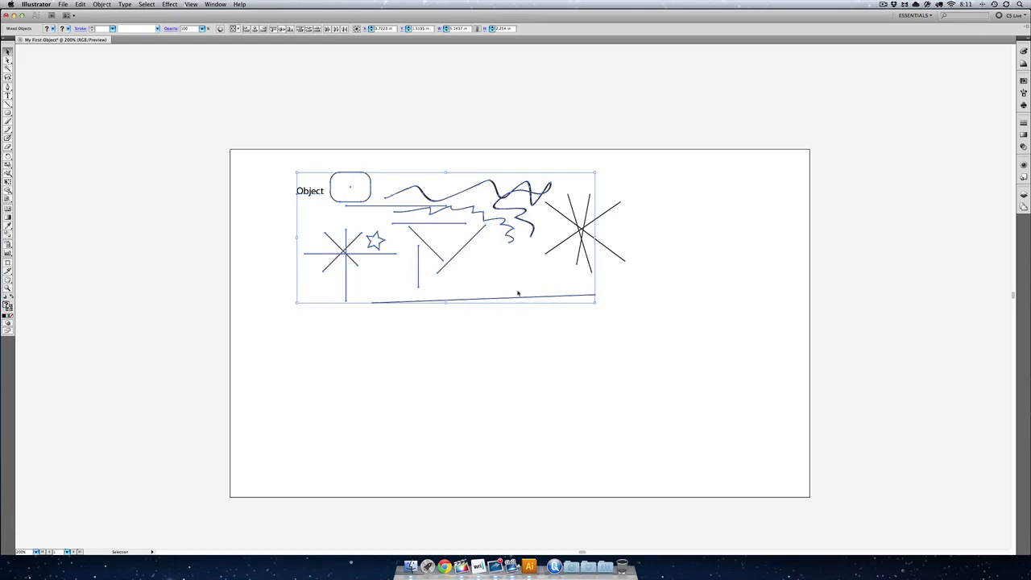
- Delete the text, rounded rectangle, freehand strokes, star and loose lines, keeping only the four crossed slanted lines
{"action": "scroll", "coordinate": [309, 172], "scroll_direction": "right", "scroll_amount": 1}
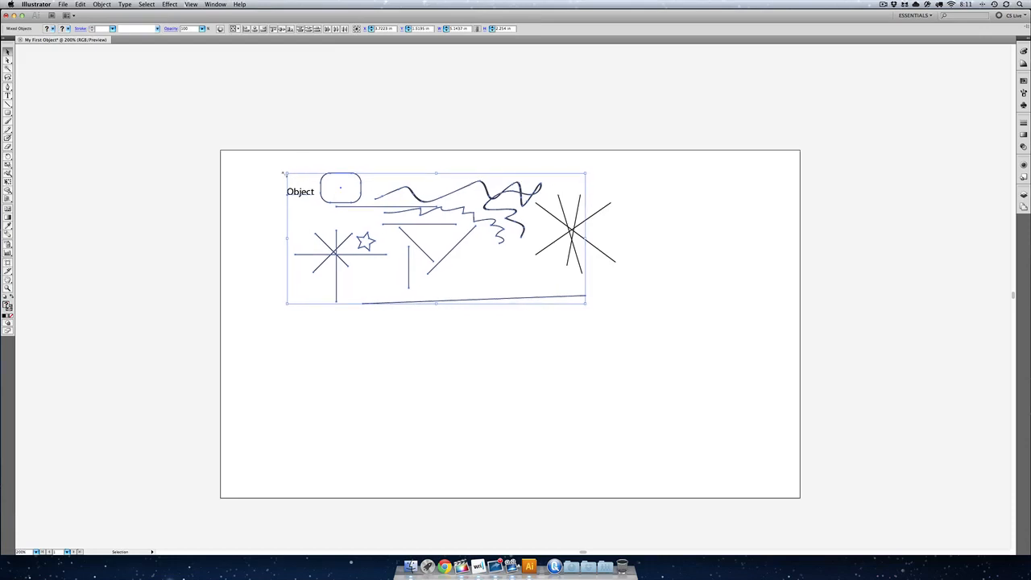
{"action": "left_click", "coordinate": [275, 184]}
{"action": "left_click_drag", "start_coordinate": [282, 159], "coordinate": [505, 317]}
{"action": "key", "text": "Delete"}
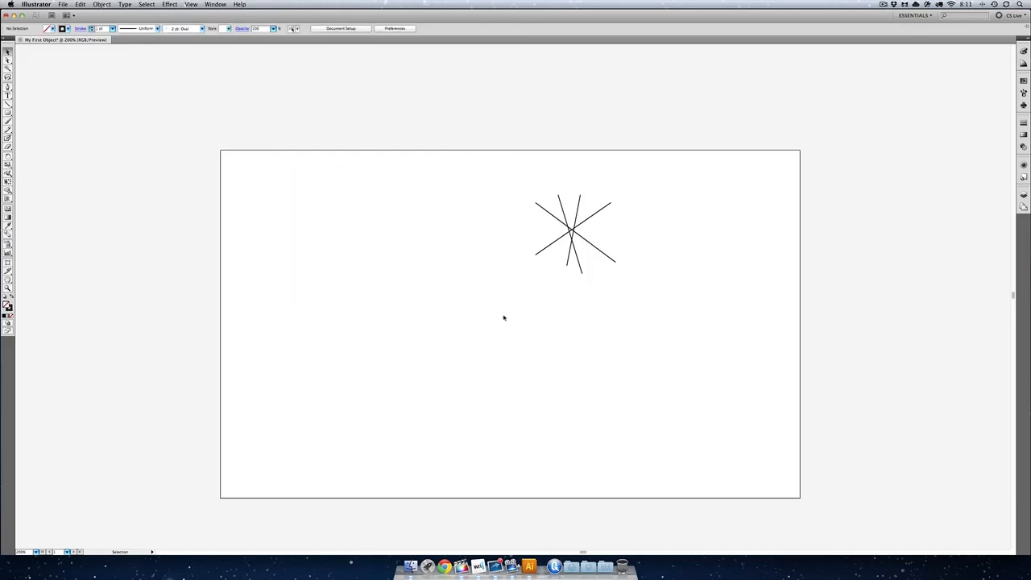
- Select the four crossed slanted lines together at 400% magnification and clear the selection
{"action": "key", "text": "super+equal"}
{"action": "key", "text": "super+equal"}
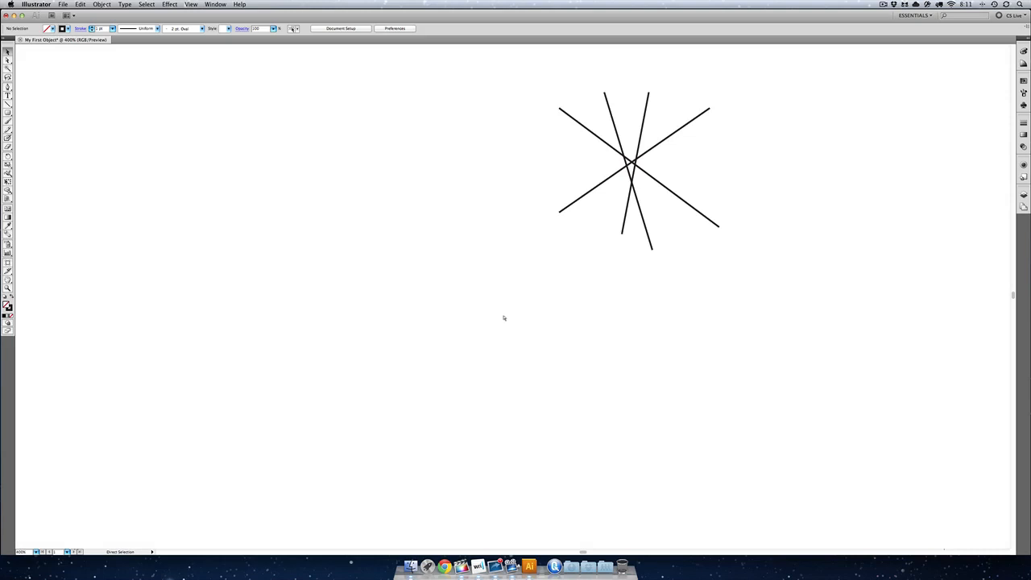
{"action": "key", "text": "super+minus"}
{"action": "key", "text": "super+equal"}
{"action": "left_click_drag", "start_coordinate": [504, 317], "coordinate": [719, 146]}
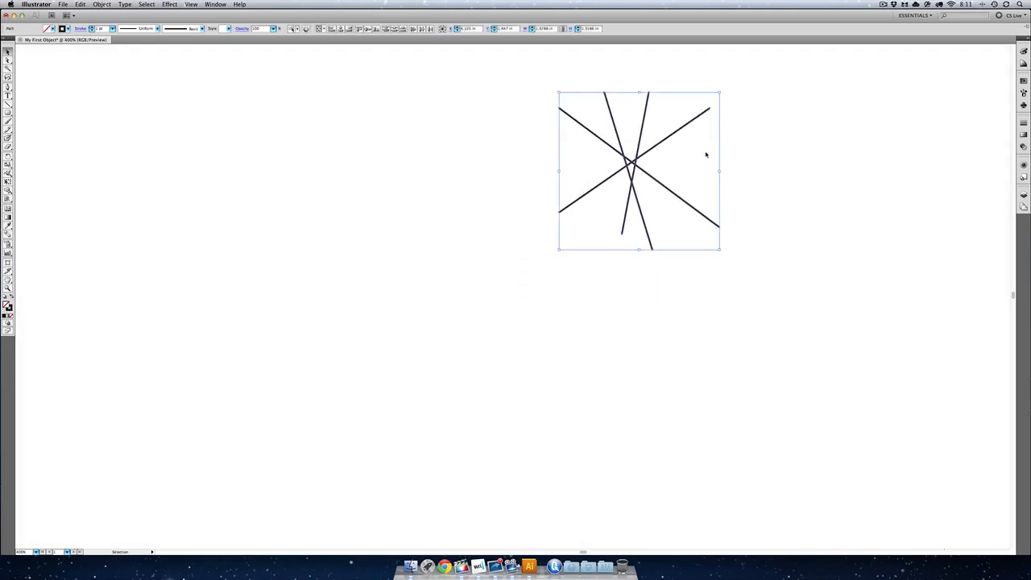
{"action": "left_click", "coordinate": [179, 178]}
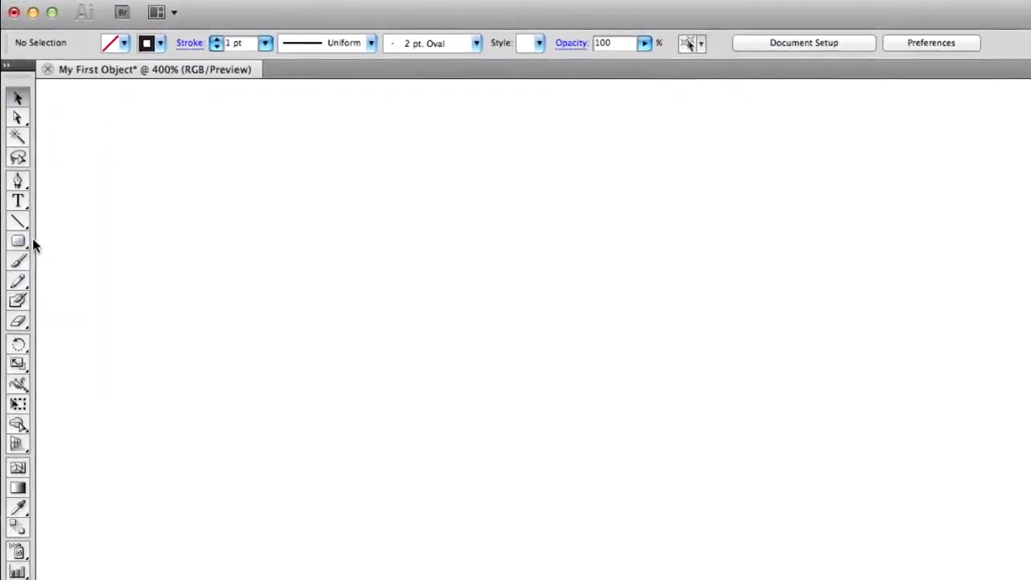
- With the Ellipse tool, draw a wide ellipse in the empty area below the crossed lines and a perfect circle beside it
{"action": "left_click_drag", "start_coordinate": [17, 230], "coordinate": [117, 272]}
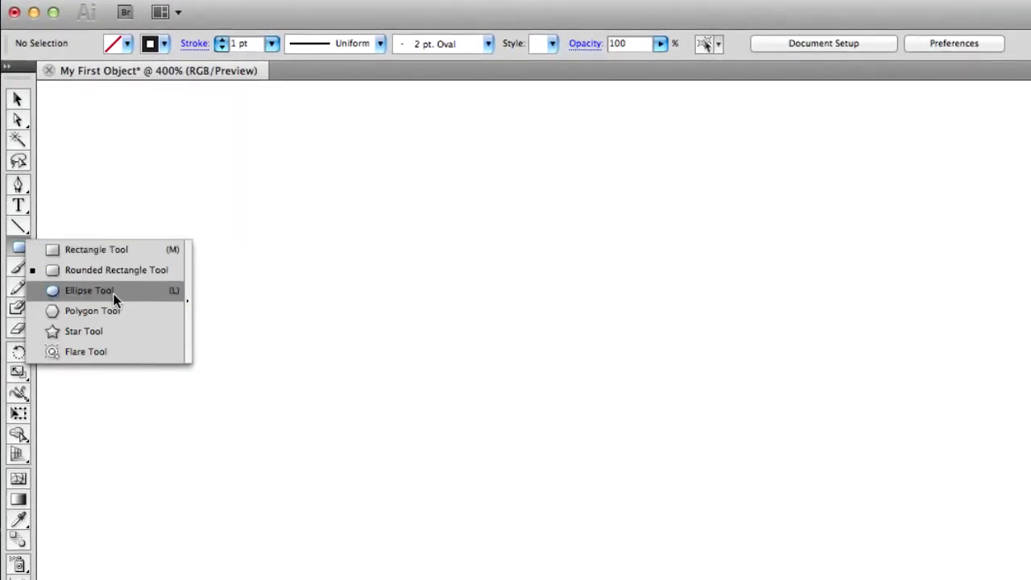
{"action": "left_click_drag", "start_coordinate": [113, 292], "coordinate": [113, 292]}
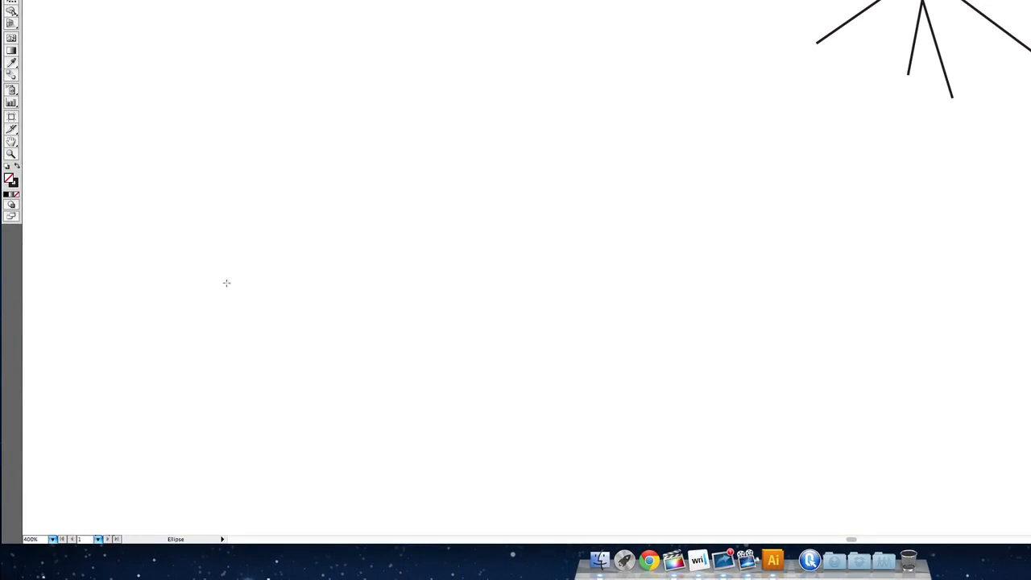
{"action": "mouse_move", "coordinate": [199, 270]}
{"action": "left_mouse_down"}
{"action": "mouse_move", "coordinate": [232, 305]}
{"action": "mouse_move", "coordinate": [350, 376]}
{"action": "mouse_move", "coordinate": [401, 382]}
{"action": "mouse_move", "coordinate": [400, 371]}
{"action": "mouse_move", "coordinate": [378, 414]}
{"action": "mouse_move", "coordinate": [403, 385]}
{"action": "mouse_move", "coordinate": [396, 389]}
{"action": "left_mouse_up"}
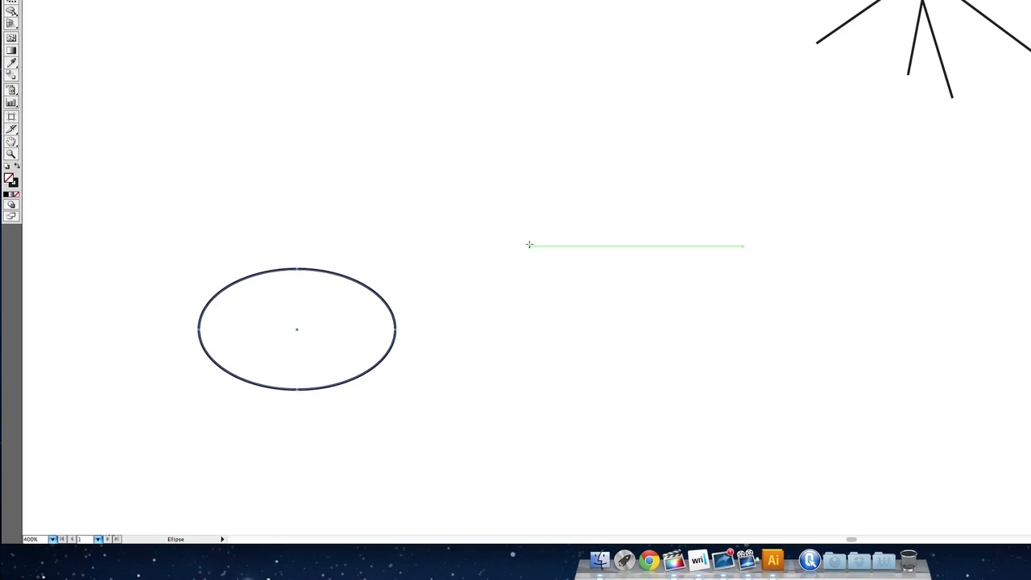
{"action": "left_click_drag", "start_coordinate": [526, 248], "coordinate": [696, 374]}
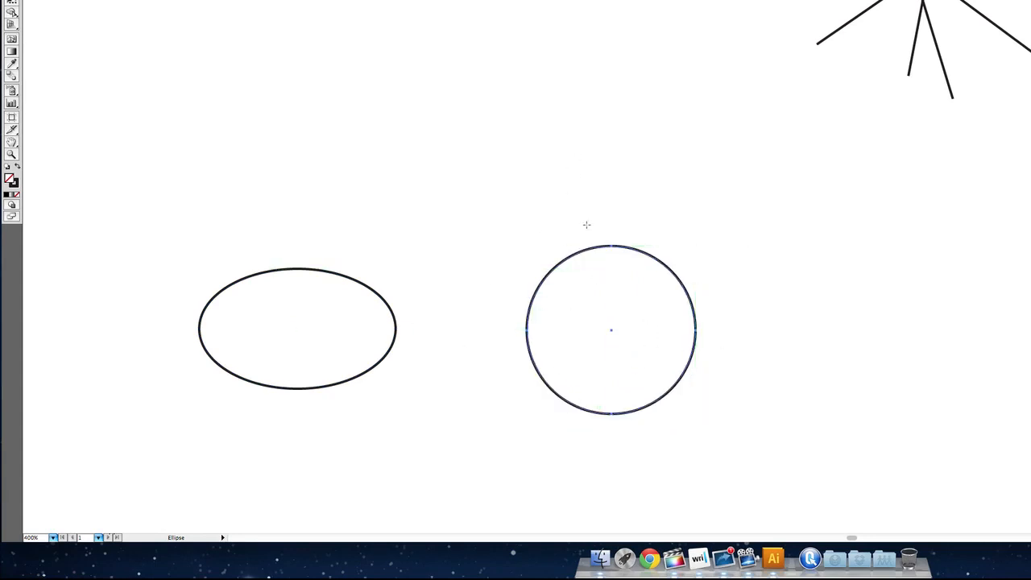
{"action": "left_click_drag", "start_coordinate": [464, 119], "coordinate": [474, 189]}
{"action": "left_click_drag", "start_coordinate": [783, 256], "coordinate": [900, 397]}
{"action": "key", "text": "v"}
{"action": "key", "text": "super+z"}
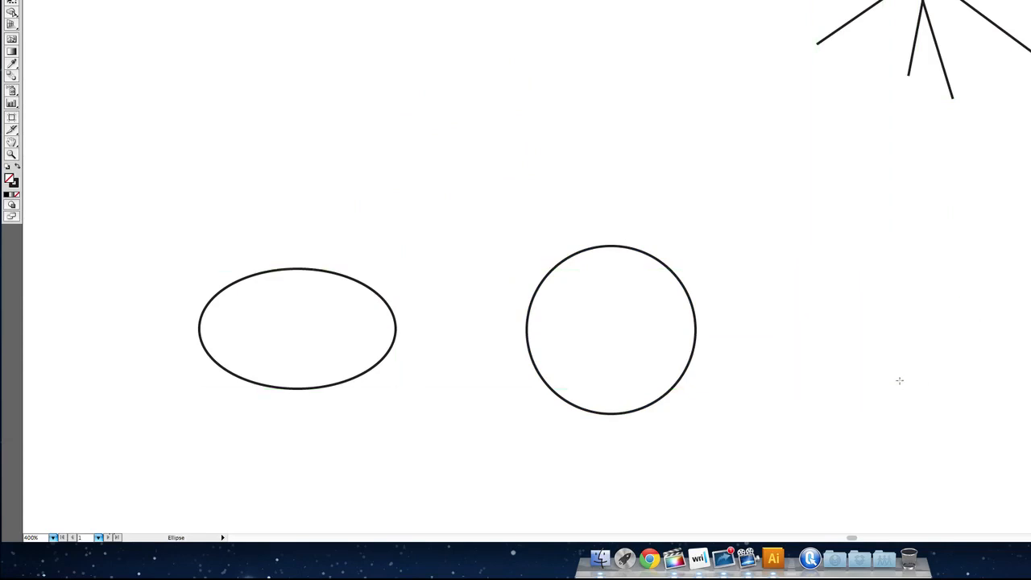
- Draw from their centres a tall ellipse about 0.73 by 1.4 in beside the circle and a perfect circle about 1.2 in across beyond it
{"action": "key", "text": "alt"}
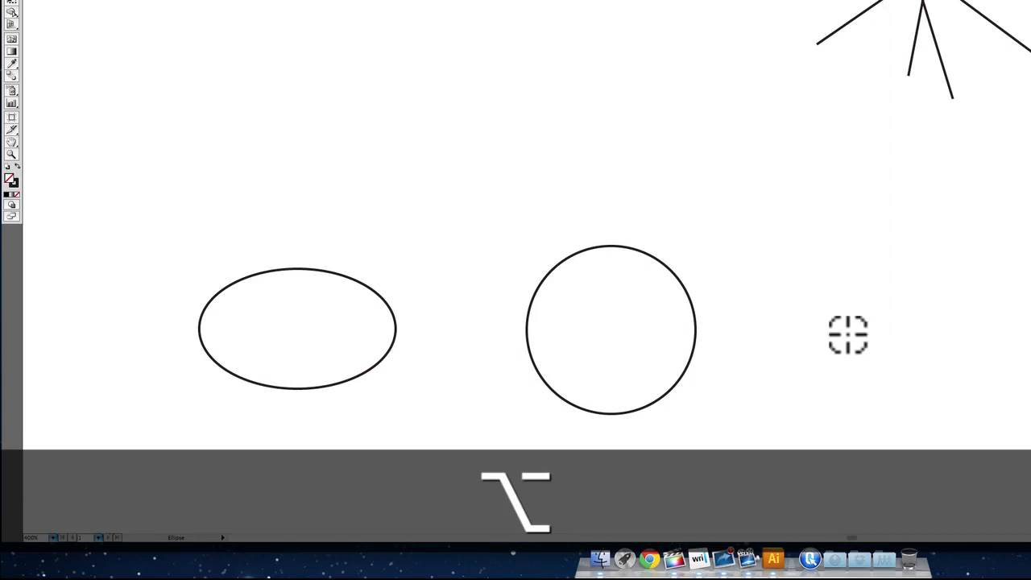
{"action": "mouse_move", "coordinate": [849, 334]}
{"action": "left_mouse_down"}
{"action": "mouse_move", "coordinate": [843, 362]}
{"action": "mouse_move", "coordinate": [857, 403]}
{"action": "mouse_move", "coordinate": [932, 421]}
{"action": "mouse_move", "coordinate": [914, 352]}
{"action": "mouse_move", "coordinate": [842, 332]}
{"action": "mouse_move", "coordinate": [862, 363]}
{"action": "mouse_move", "coordinate": [927, 403]}
{"action": "mouse_move", "coordinate": [941, 425]}
{"action": "mouse_move", "coordinate": [838, 424]}
{"action": "mouse_move", "coordinate": [850, 340]}
{"action": "mouse_move", "coordinate": [919, 376]}
{"action": "mouse_move", "coordinate": [916, 428]}
{"action": "mouse_move", "coordinate": [895, 441]}
{"action": "mouse_move", "coordinate": [909, 454]}
{"action": "left_mouse_up"}
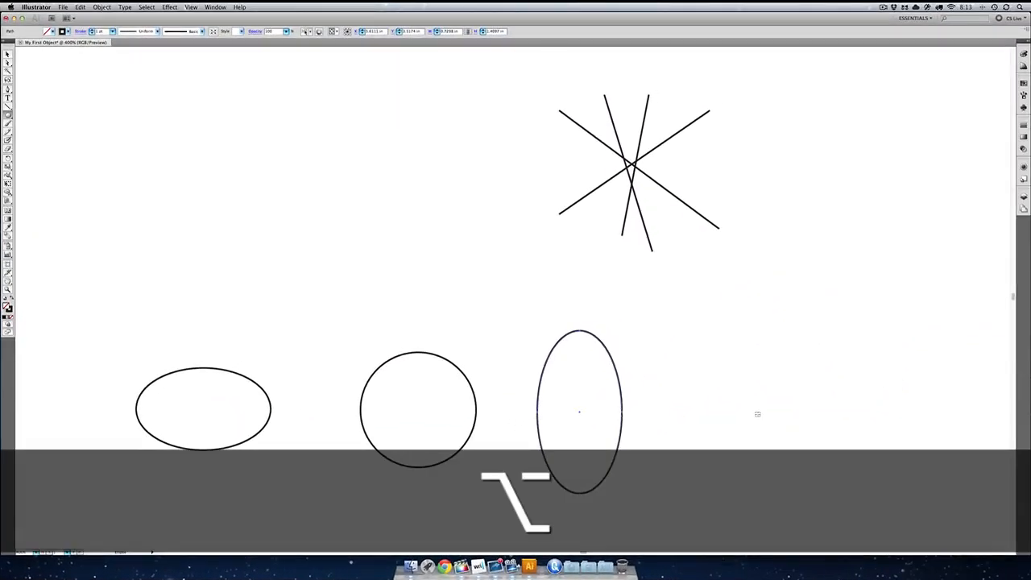
{"action": "mouse_move", "coordinate": [757, 414]}
{"action": "left_mouse_down"}
{"action": "mouse_move", "coordinate": [765, 435]}
{"action": "mouse_move", "coordinate": [696, 456]}
{"action": "mouse_move", "coordinate": [682, 434]}
{"action": "mouse_move", "coordinate": [758, 387]}
{"action": "mouse_move", "coordinate": [809, 423]}
{"action": "mouse_move", "coordinate": [761, 454]}
{"action": "mouse_move", "coordinate": [707, 431]}
{"action": "mouse_move", "coordinate": [691, 371]}
{"action": "mouse_move", "coordinate": [661, 342]}
{"action": "mouse_move", "coordinate": [728, 328]}
{"action": "mouse_move", "coordinate": [733, 378]}
{"action": "mouse_move", "coordinate": [707, 378]}
{"action": "mouse_move", "coordinate": [685, 346]}
{"action": "mouse_move", "coordinate": [703, 364]}
{"action": "mouse_move", "coordinate": [689, 335]}
{"action": "mouse_move", "coordinate": [735, 407]}
{"action": "mouse_move", "coordinate": [688, 338]}
{"action": "mouse_move", "coordinate": [722, 375]}
{"action": "mouse_move", "coordinate": [686, 347]}
{"action": "left_mouse_up"}
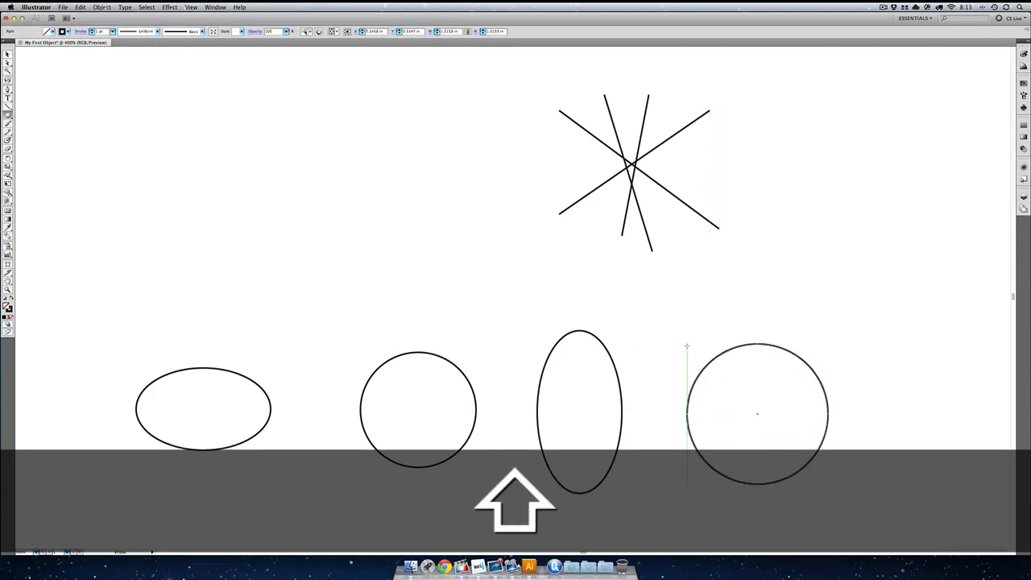